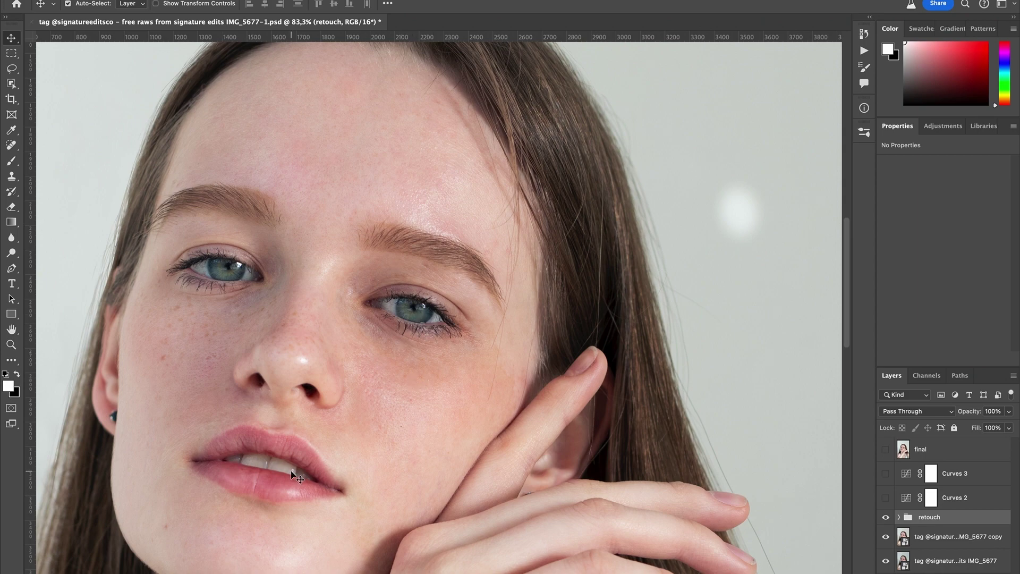
Outline the discoloured cheek area below the eye nearest the hand in red on a new layer, using a 100% opacity brush.
scroll(563, 408, "down", 2)
scroll(563, 408, "up", 2)
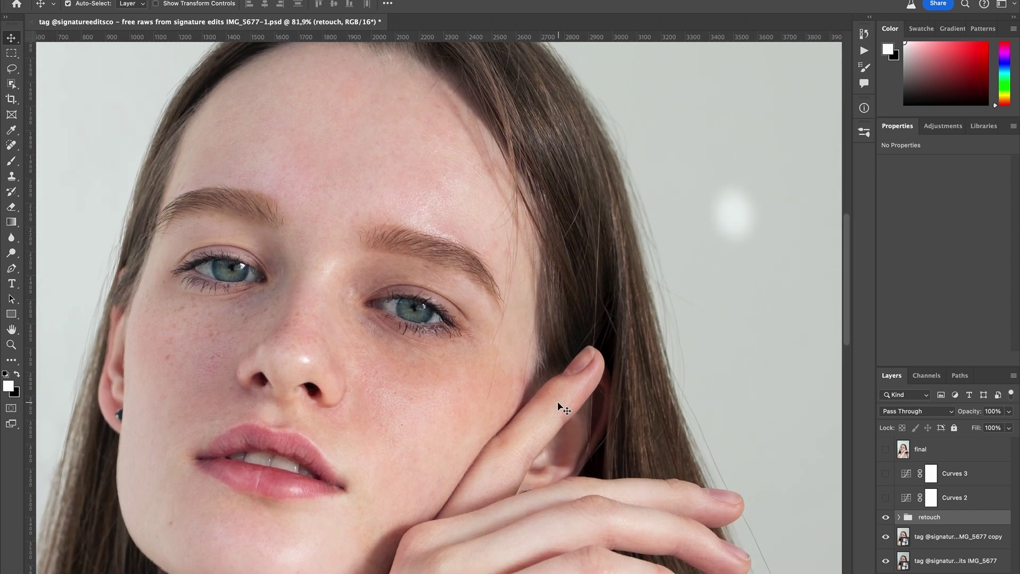
key("b")
key("super+shift+alt+n")
mouse_move(536, 343)
left_mouse_down()
mouse_move(504, 343)
mouse_move(483, 317)
mouse_move(501, 346)
left_mouse_up()
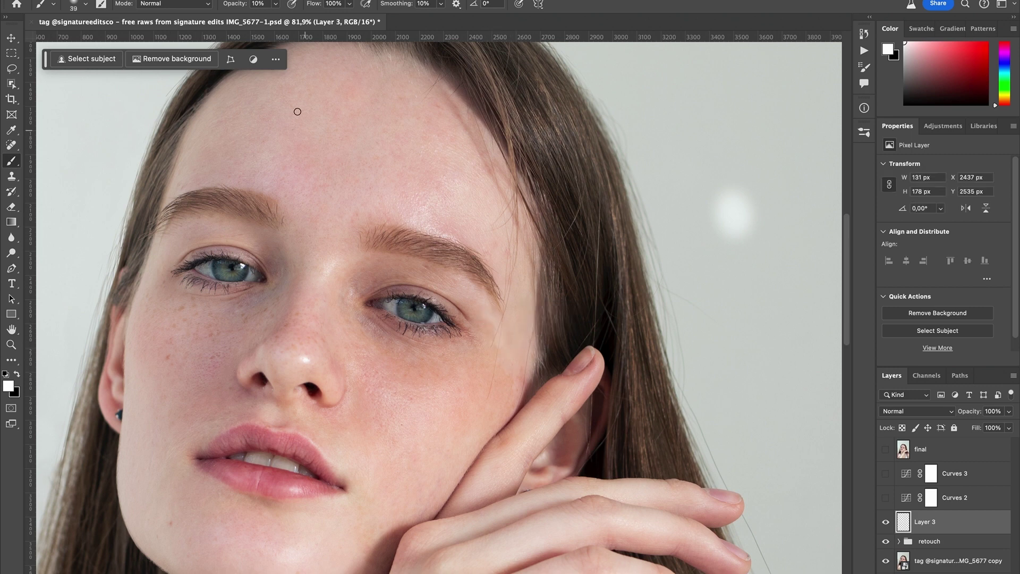
left_click(261, 4)
type("1")
left_click(987, 43)
left_click_drag(507, 358, 505, 353)
mouse_move(473, 314)
left_mouse_down()
mouse_move(495, 316)
mouse_move(524, 381)
mouse_move(519, 421)
mouse_move(481, 440)
mouse_move(461, 392)
mouse_move(416, 417)
mouse_move(347, 371)
mouse_move(333, 316)
mouse_move(489, 324)
left_mouse_up()
scroll(613, 309, "down", 1)
scroll(613, 308, "down", 3)
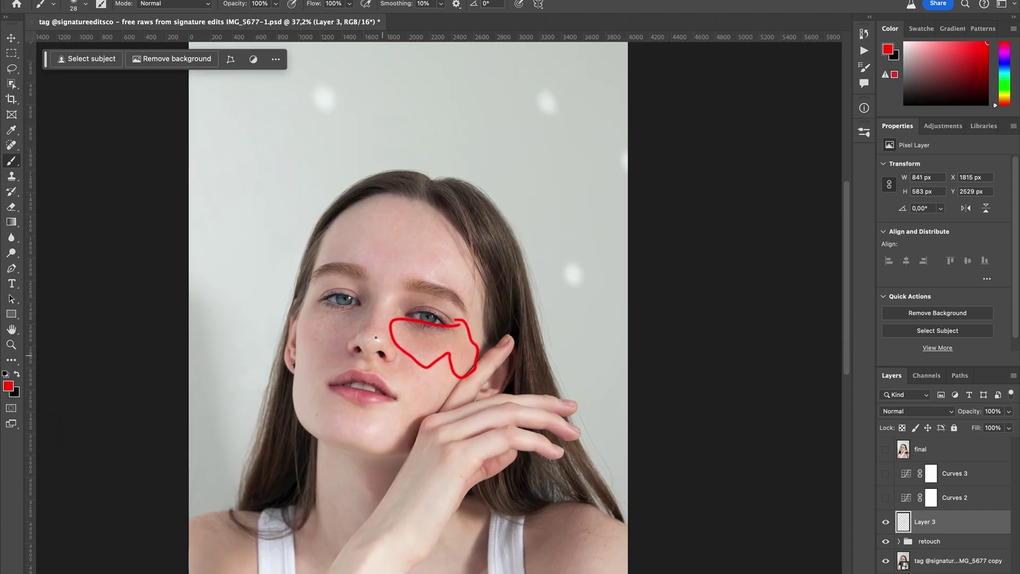
Compare the cheek with the red outline layer hidden and shown, and delete that layer.
left_click(886, 522)
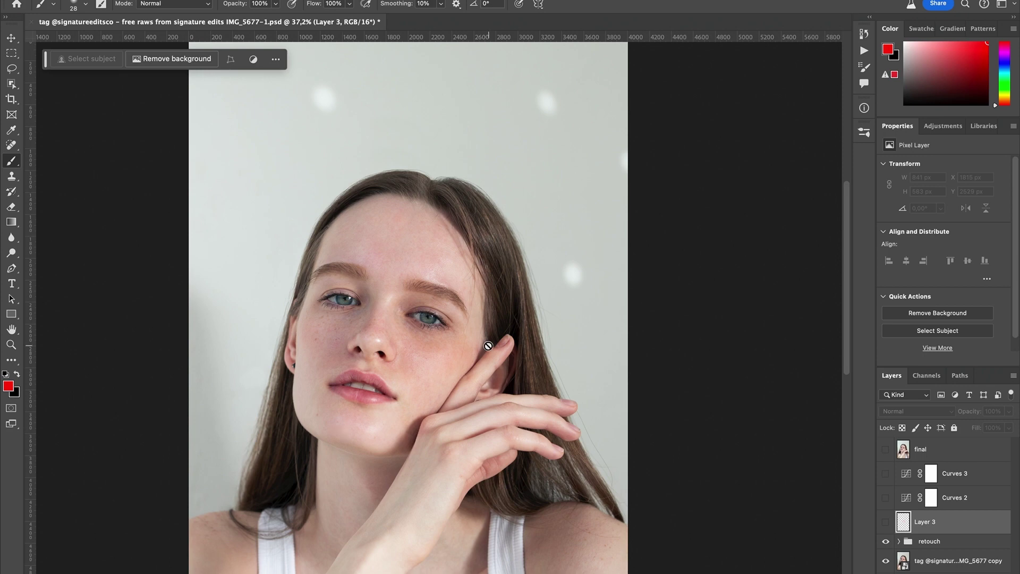
scroll(487, 344, "up", 4)
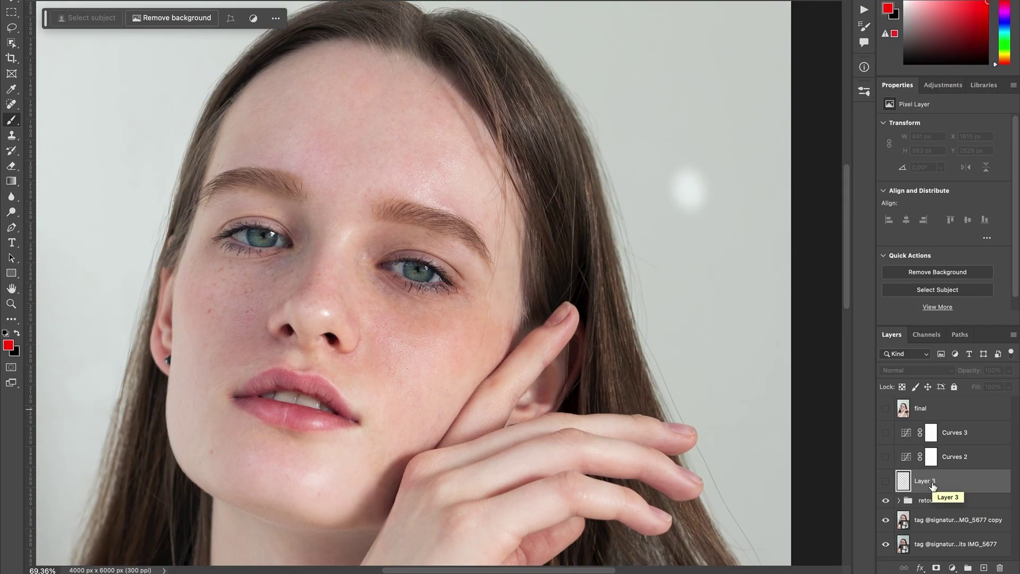
left_click(885, 481)
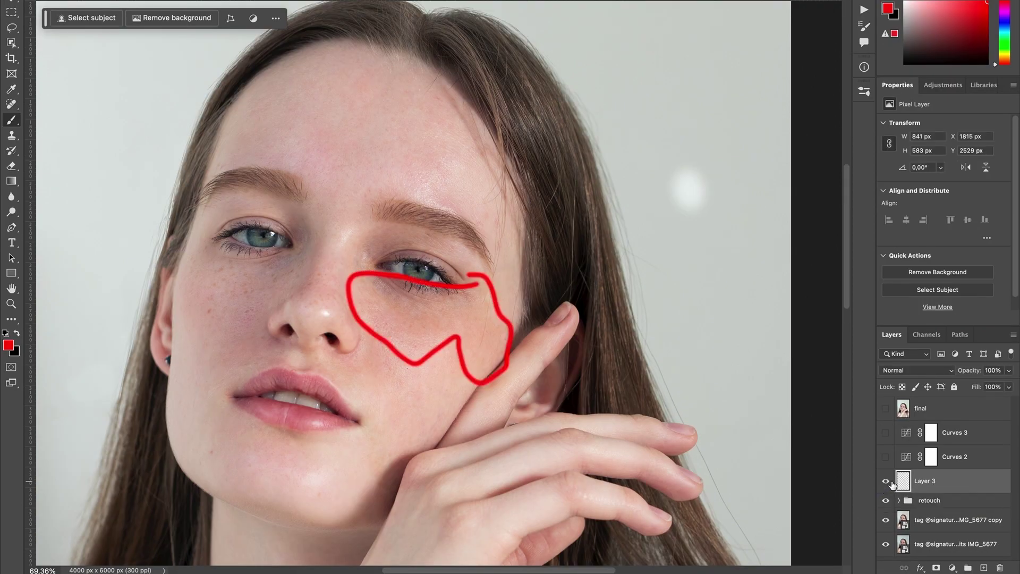
left_click(887, 481)
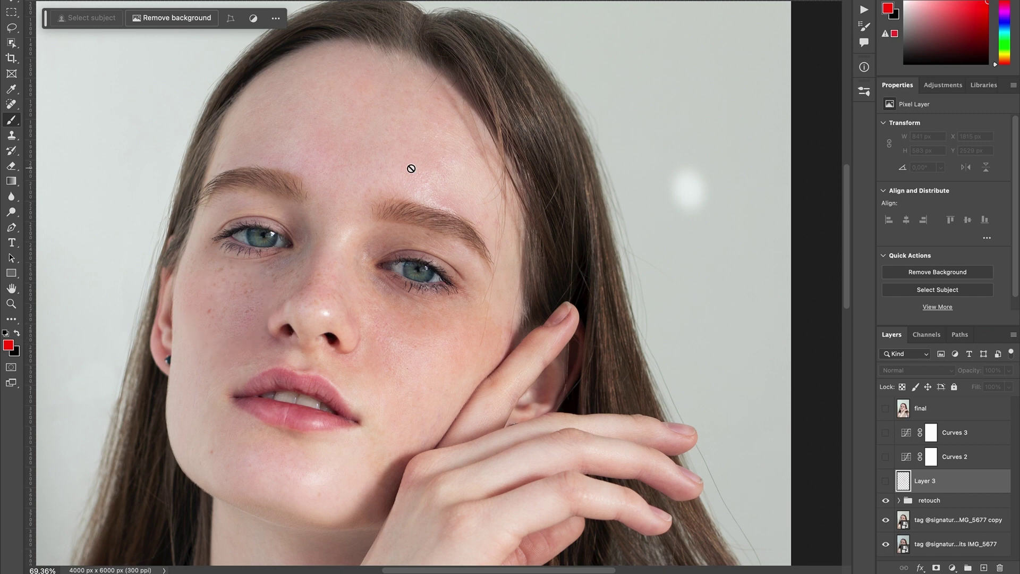
key("Delete")
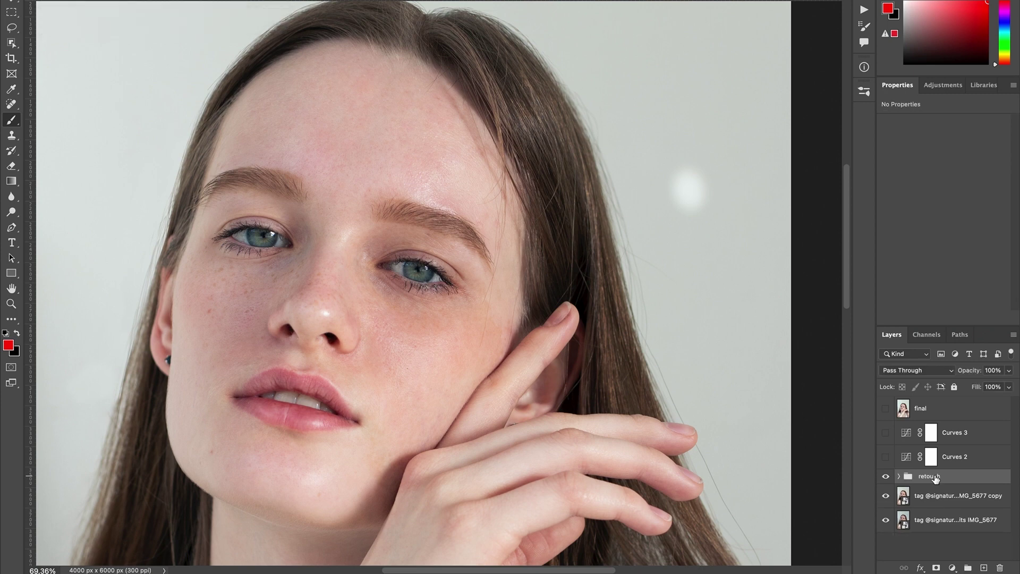
Add a new layer above the retouch group, name it "color" and set its blend mode to Color.
left_click(984, 567)
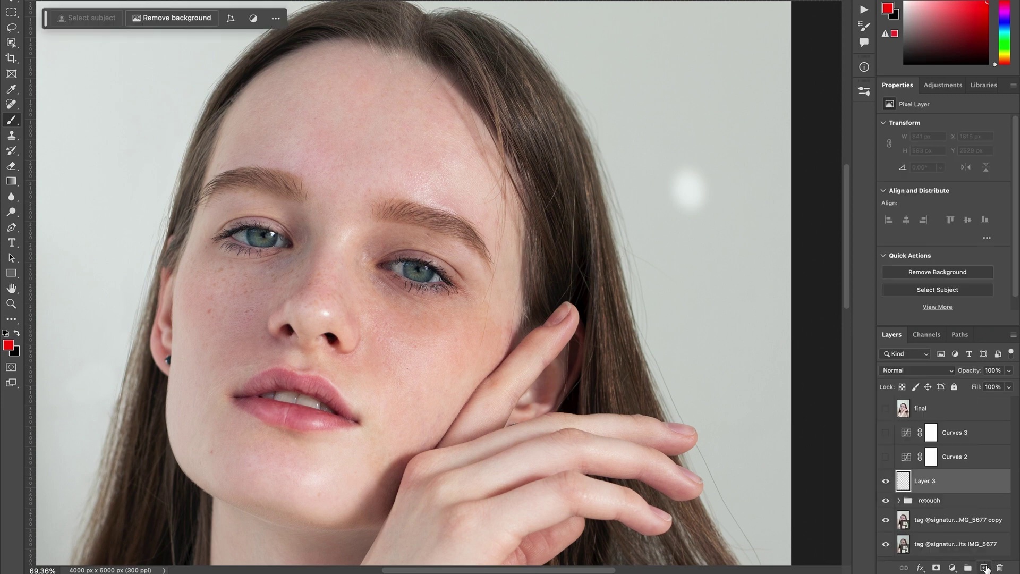
double_click(933, 481)
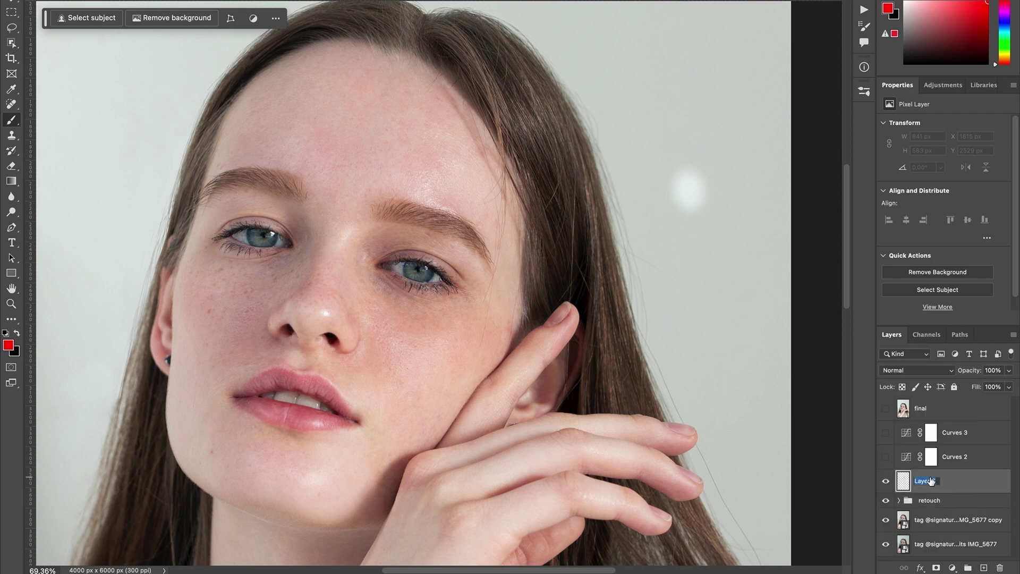
type("color")
key("Return")
left_click(912, 372)
scroll(912, 431, "down", 5)
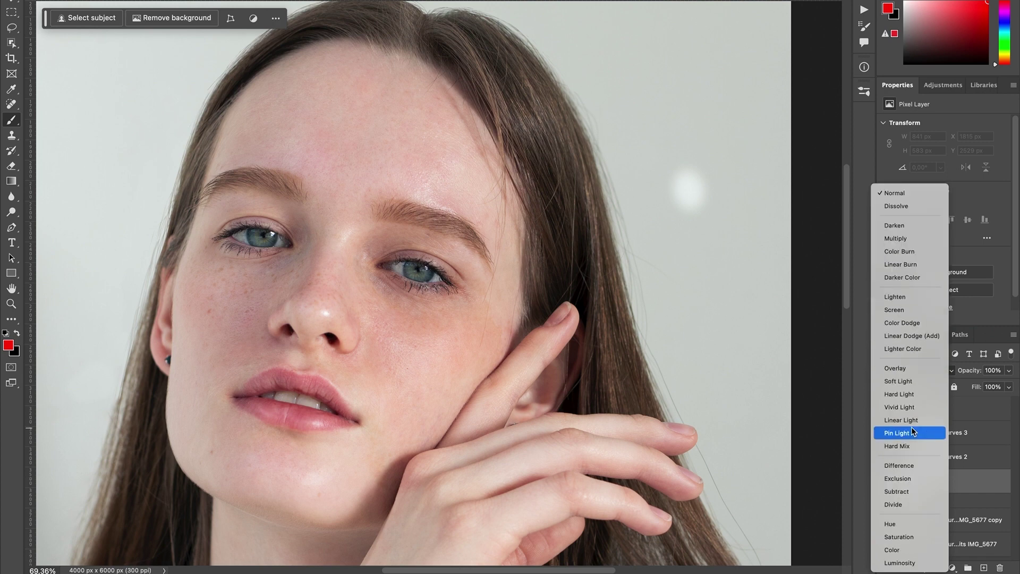
left_click(905, 550)
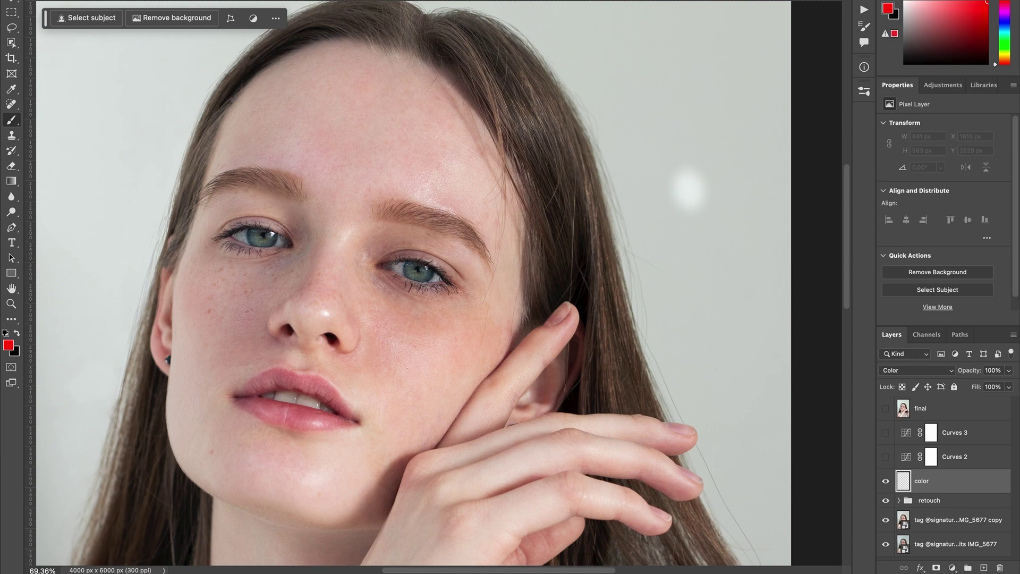
Sample a natural pink skin tone from the evenly coloured cheek opposite the hand as the brush colour.
scroll(522, 300, "up", 3)
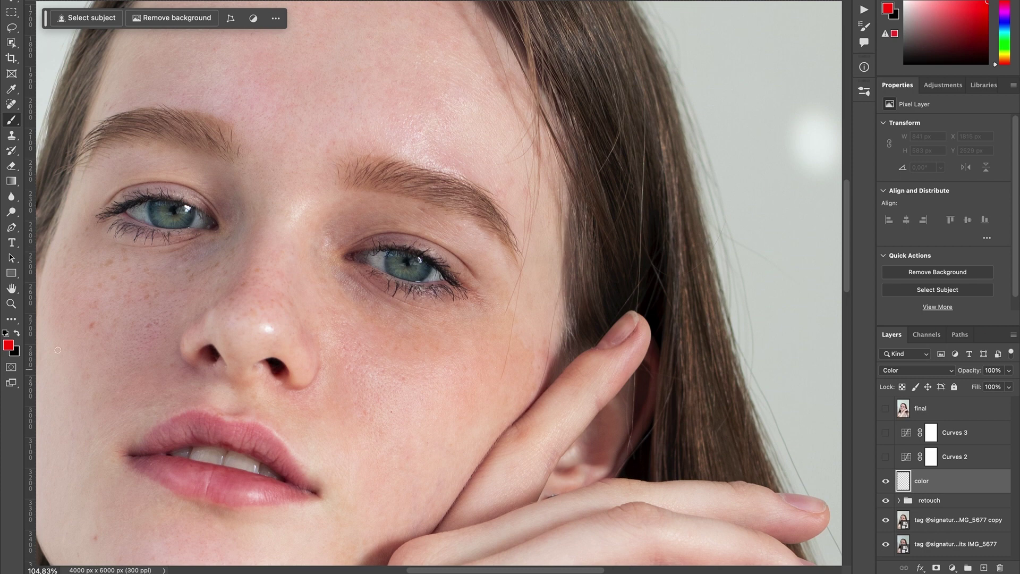
left_click(80, 292, "alt")
left_click_drag(87, 294, 85, 290)
mouse_move(497, 343)
left_mouse_down()
mouse_move(486, 346)
mouse_move(510, 350)
left_mouse_up()
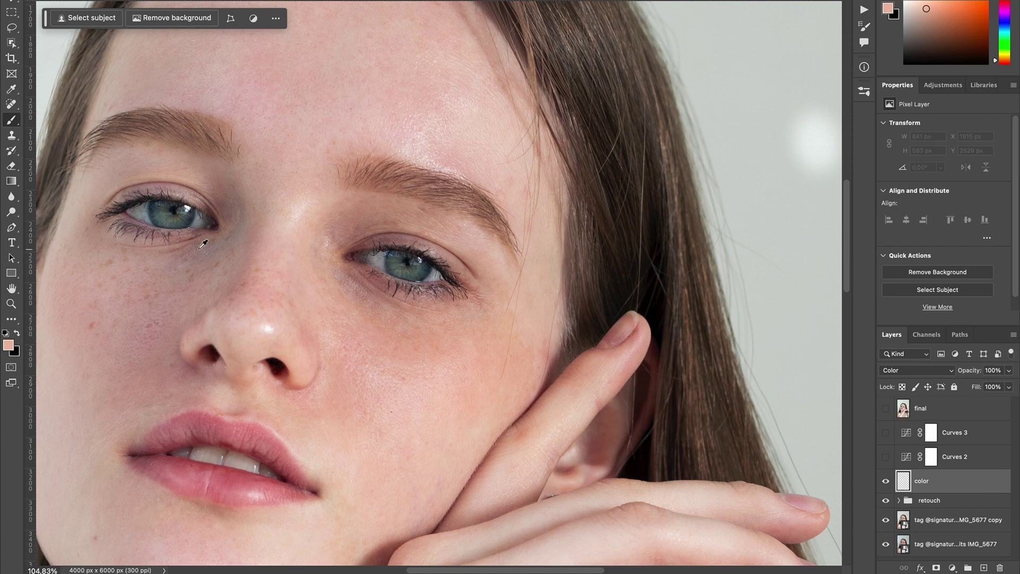
left_click_drag(94, 304, 492, 339)
left_click_drag(102, 295, 104, 291)
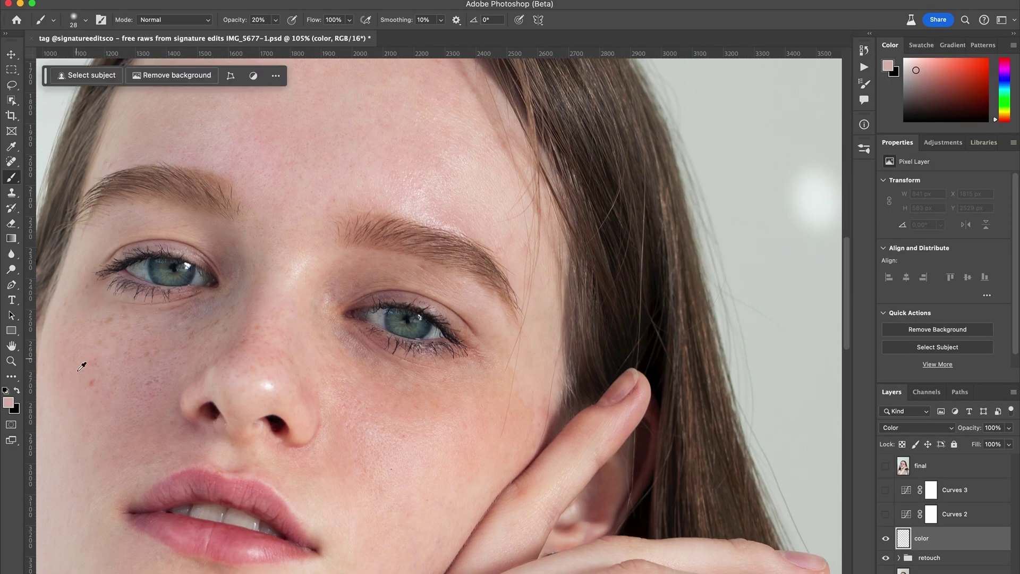
left_click_drag(108, 353, 107, 351)
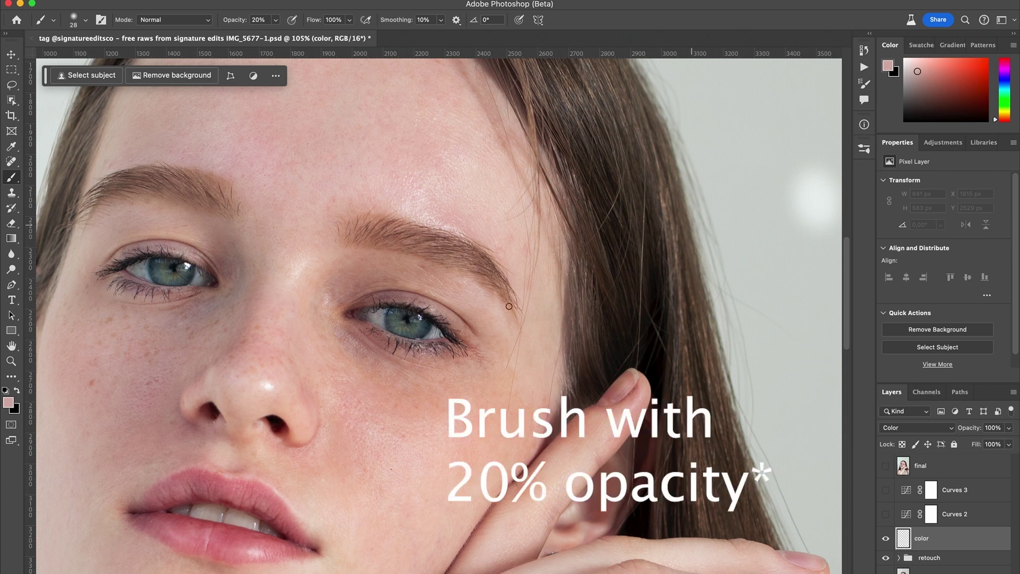
Paint the sampled tone over the orange patches on the cheek and around the eye beside the hand, using a soft 20% opacity brush.
left_click_drag(446, 405, 479, 404)
left_click_drag(507, 389, 520, 389)
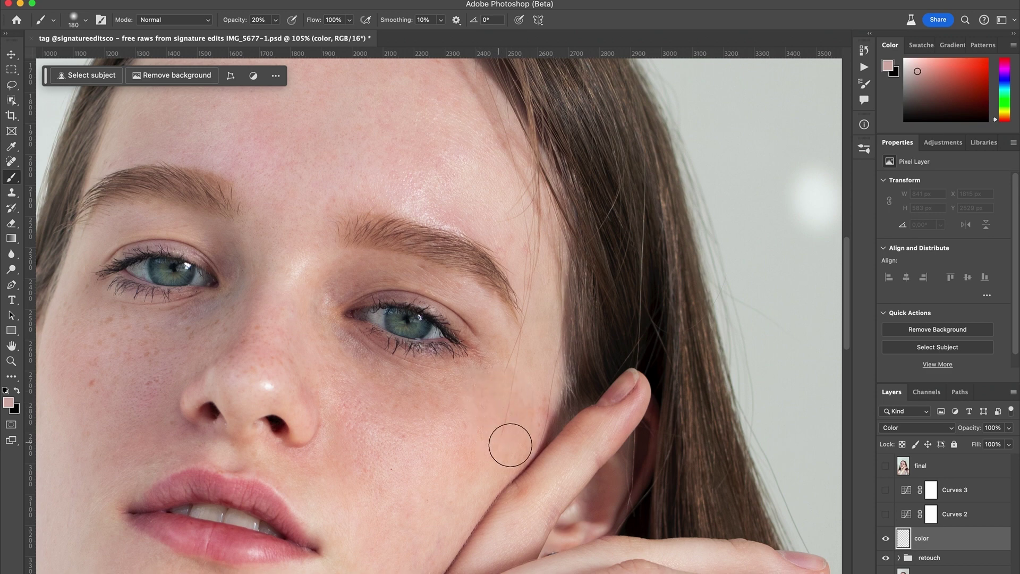
left_click_drag(467, 468, 502, 470)
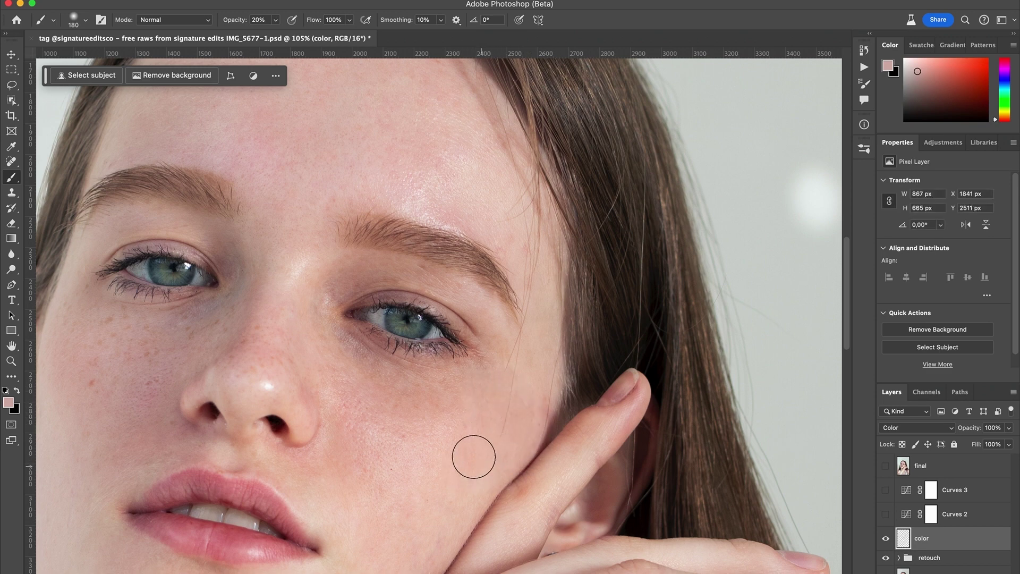
left_click_drag(425, 413, 420, 412)
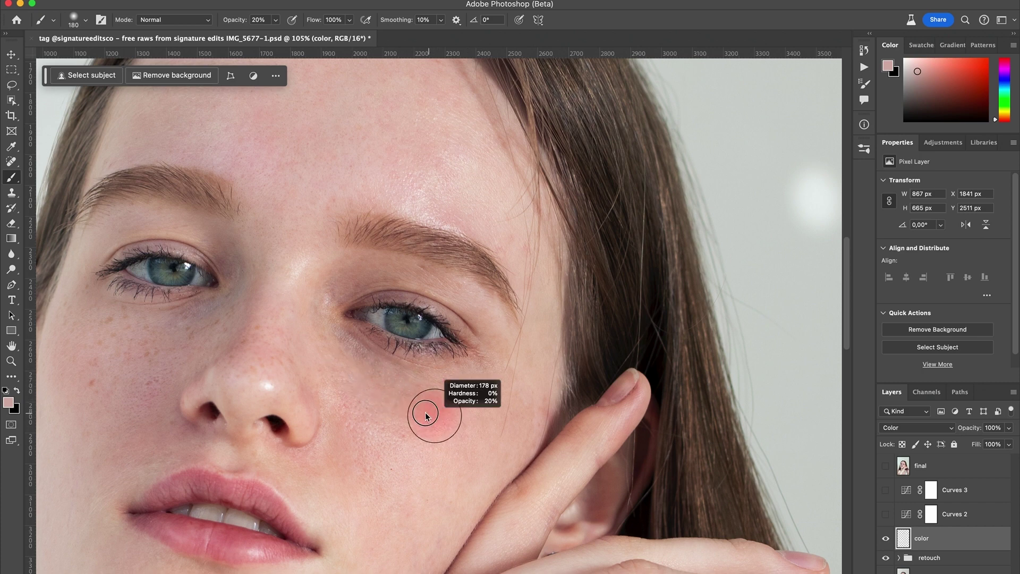
mouse_move(343, 498)
left_mouse_down()
mouse_move(341, 471)
mouse_move(303, 467)
left_mouse_up()
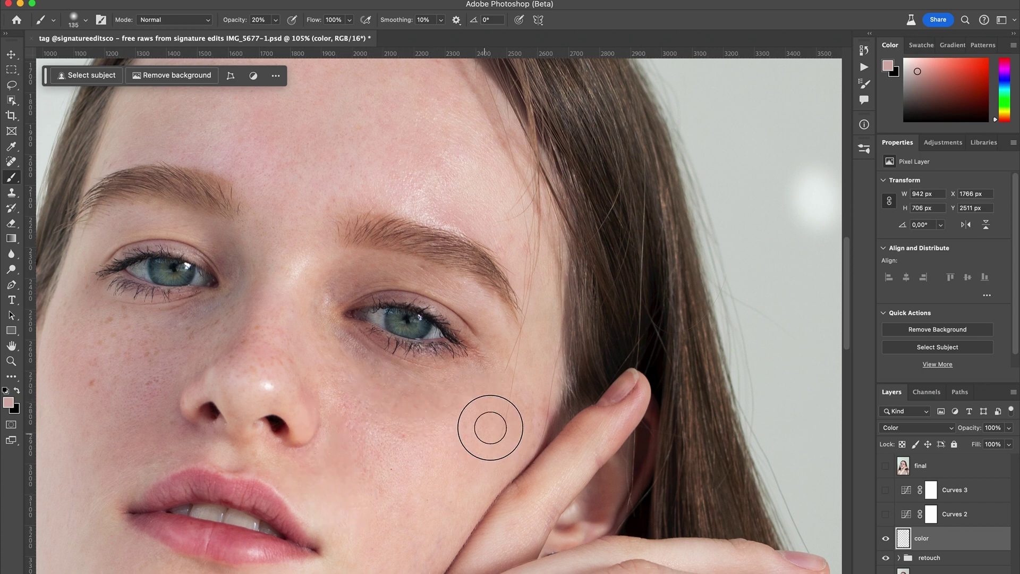
mouse_move(496, 357)
left_mouse_down()
mouse_move(517, 358)
mouse_move(467, 341)
mouse_move(520, 362)
mouse_move(511, 367)
left_mouse_up()
mouse_move(475, 306)
left_mouse_down()
mouse_move(514, 369)
mouse_move(448, 353)
mouse_move(471, 360)
left_mouse_up()
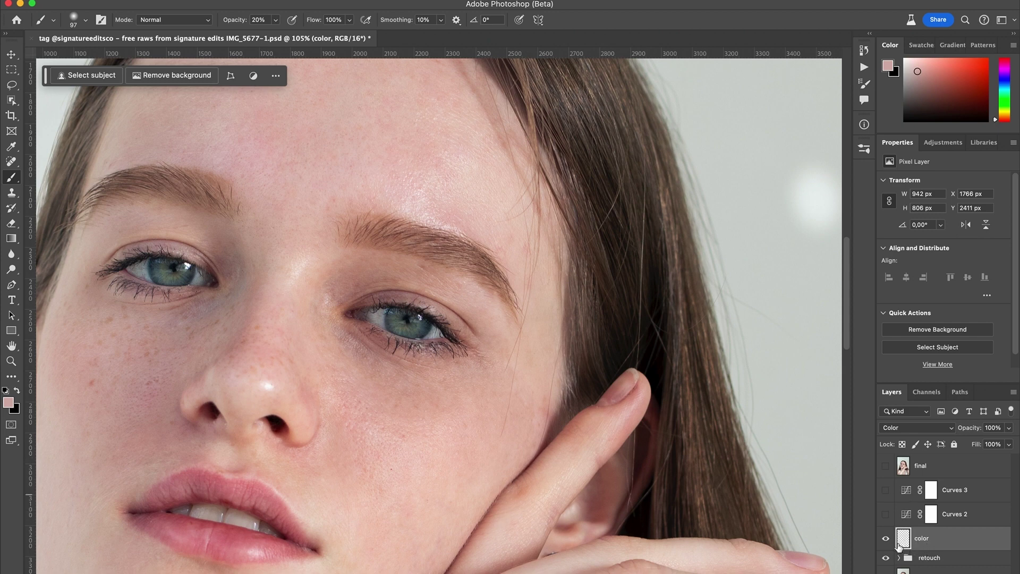
Compare the skin with the color layer hidden and shown, both close up and with the whole portrait in view.
left_click(885, 539)
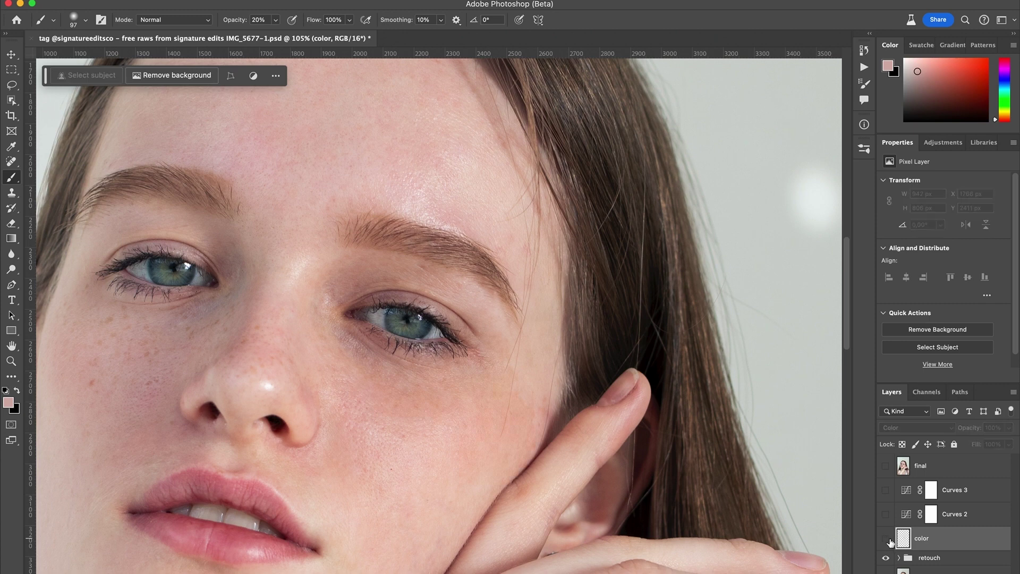
left_click(886, 538)
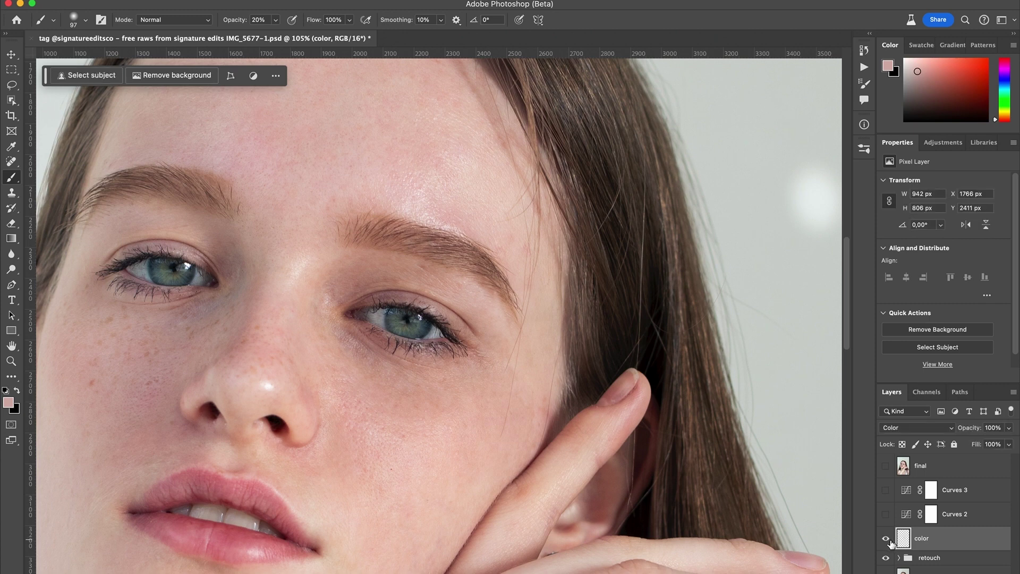
left_click(886, 538)
left_click(885, 539)
key("super+0")
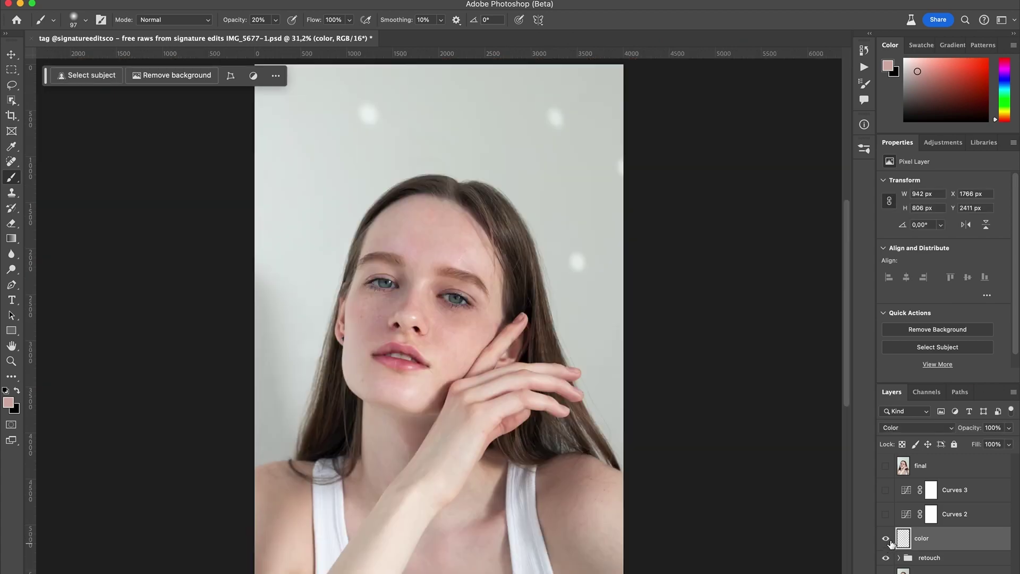
left_click(886, 539)
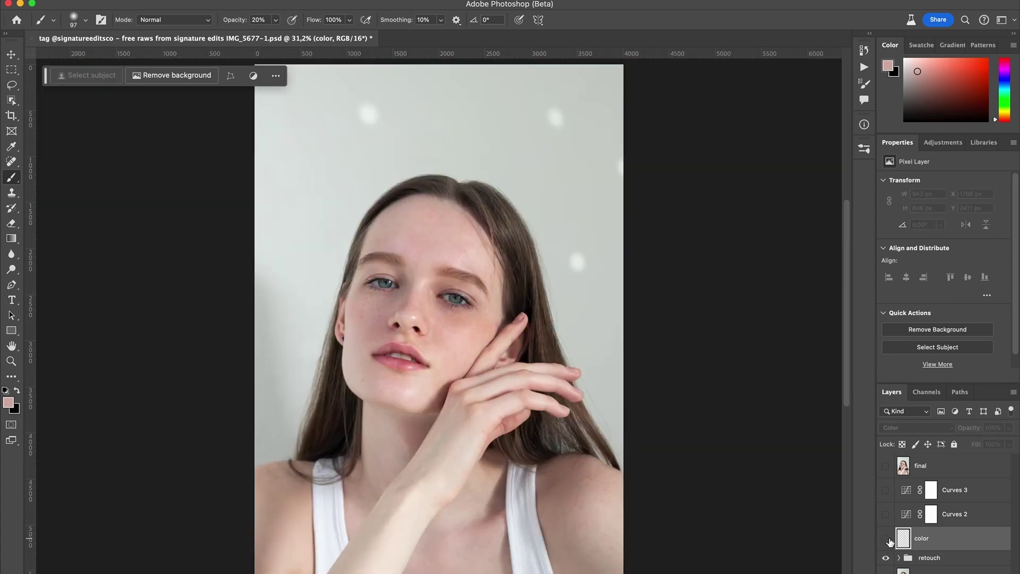
left_click(886, 539)
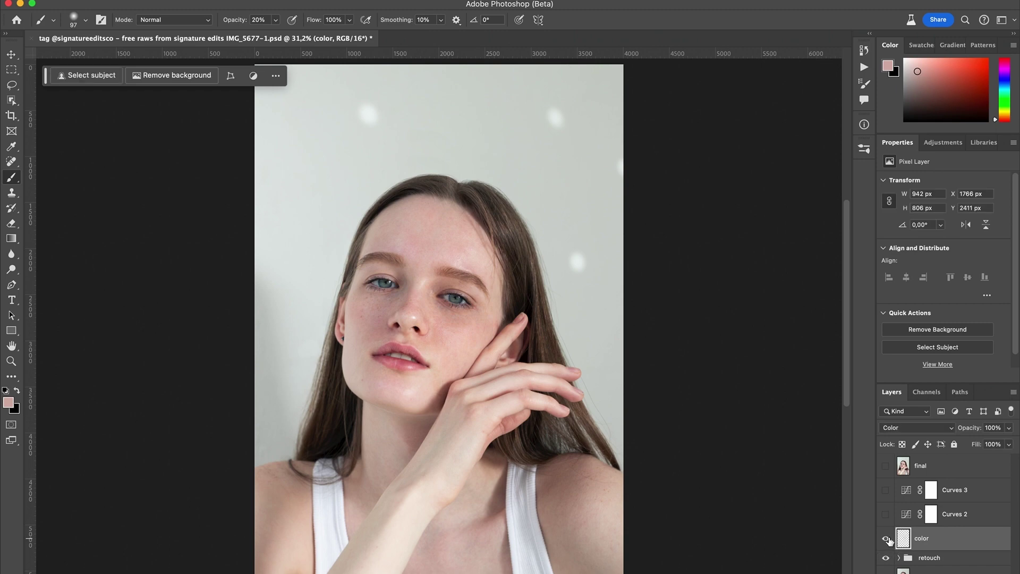
left_click(885, 539)
left_click(885, 538)
Reduce the color layer's opacity to 57% and compare the portrait with the layer hidden and shown.
left_click_drag(973, 428, 950, 422)
left_click(886, 539)
left_click(886, 540)
left_click(885, 539)
left_click(884, 539)
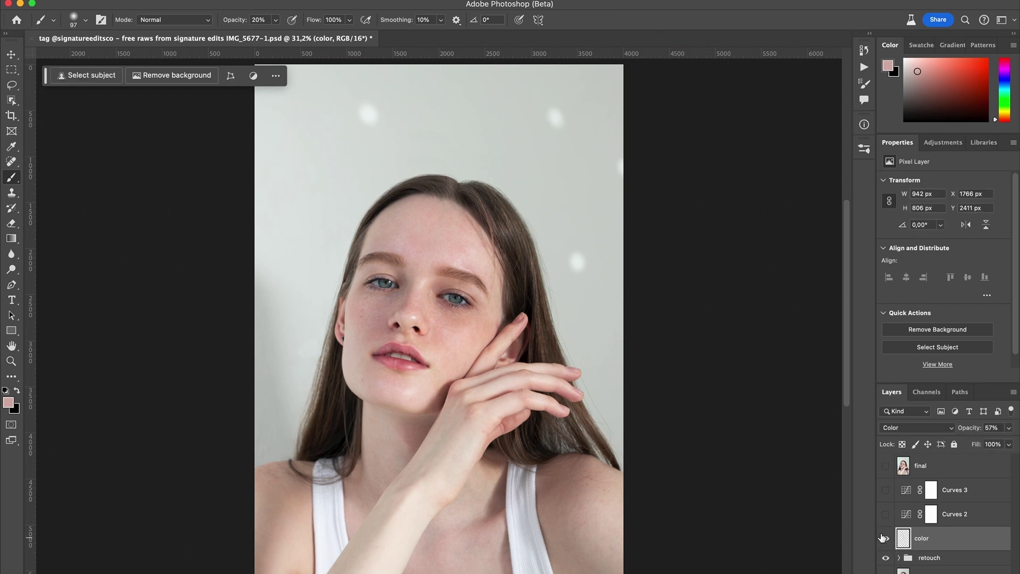